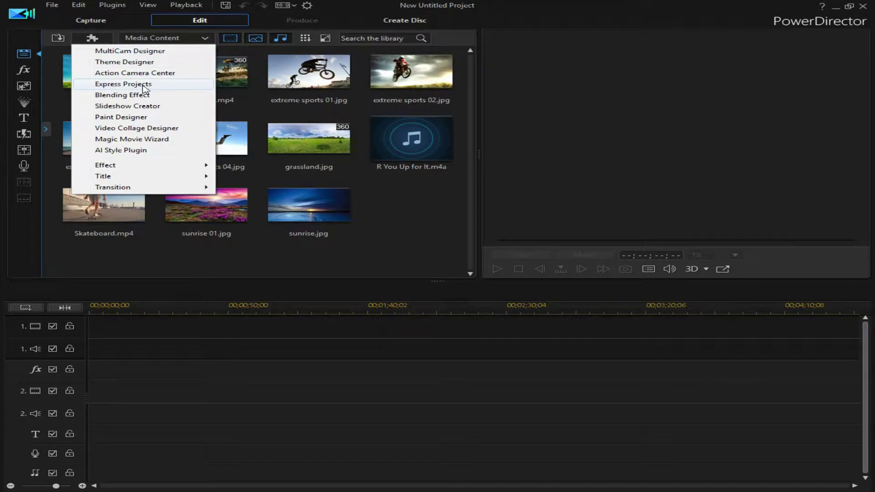
Show the Express Projects in the library and add the Action-Middle template at the start of the timeline.
left_click(179, 40)
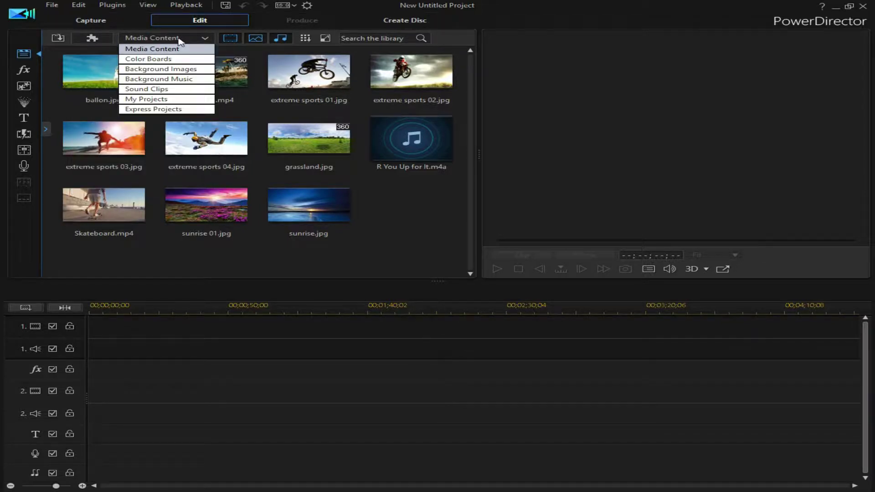
left_click(153, 109)
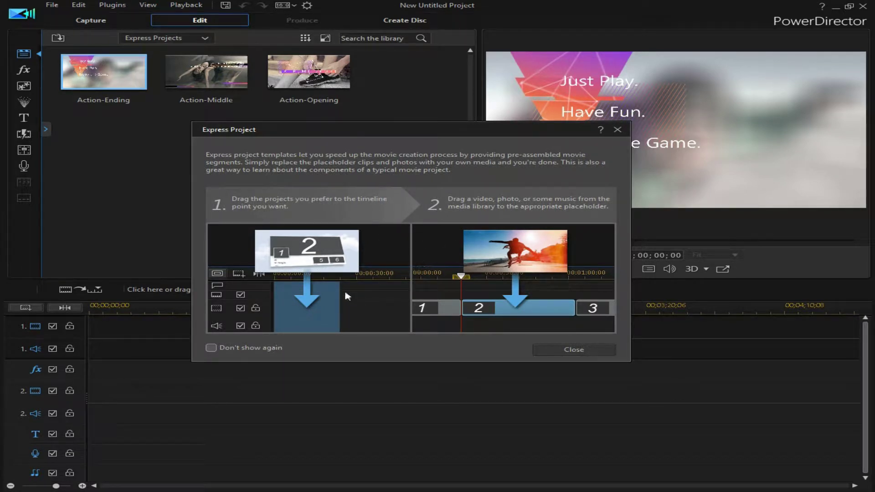
left_click(568, 350)
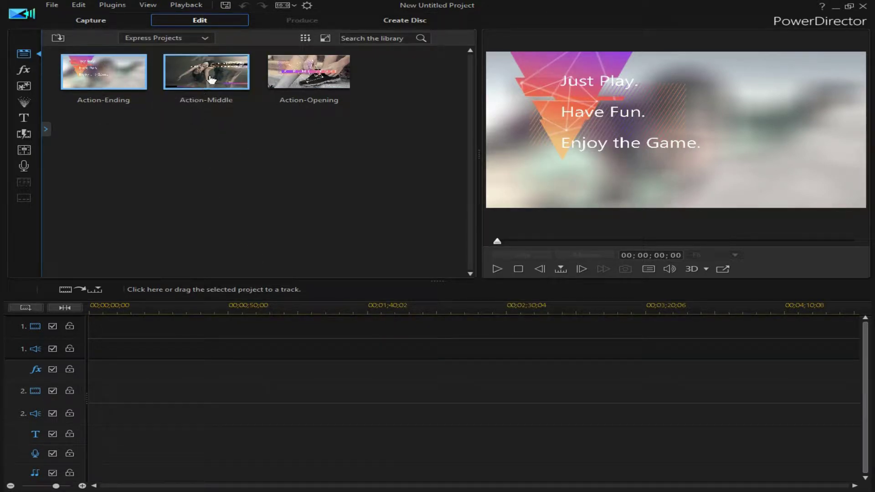
left_click_drag(211, 80, 121, 340)
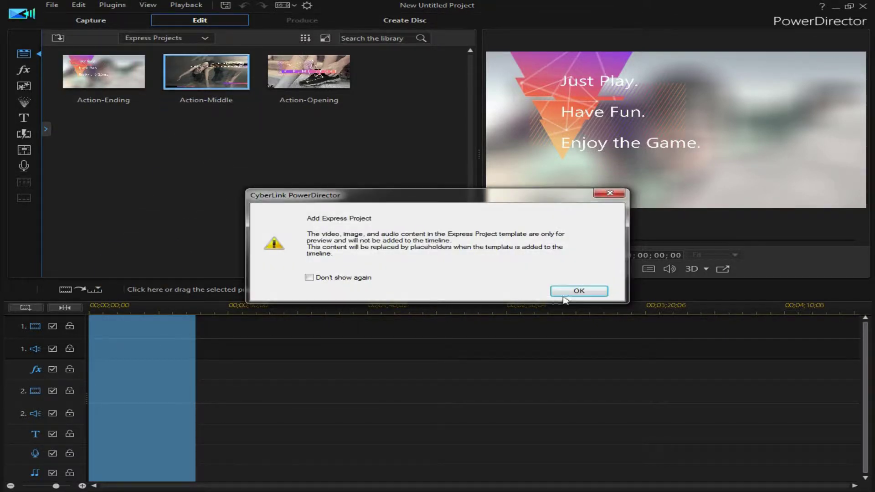
left_click(575, 291)
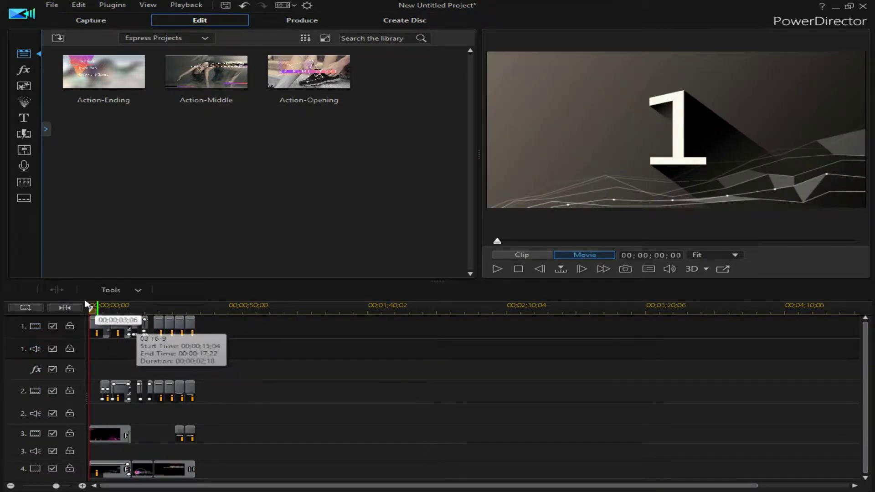
Open the first placeholder clip on video track 1 in PiP Designer, look at its properties, and close it without changes.
left_click(107, 325)
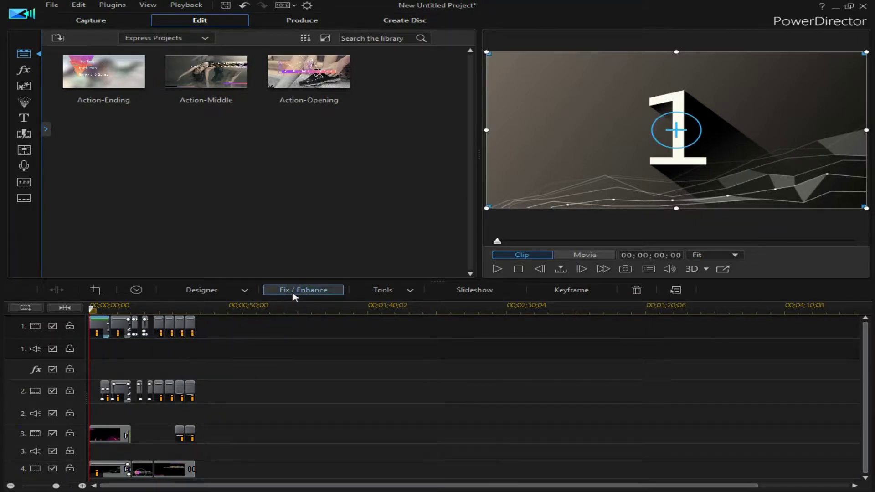
double_click(106, 329)
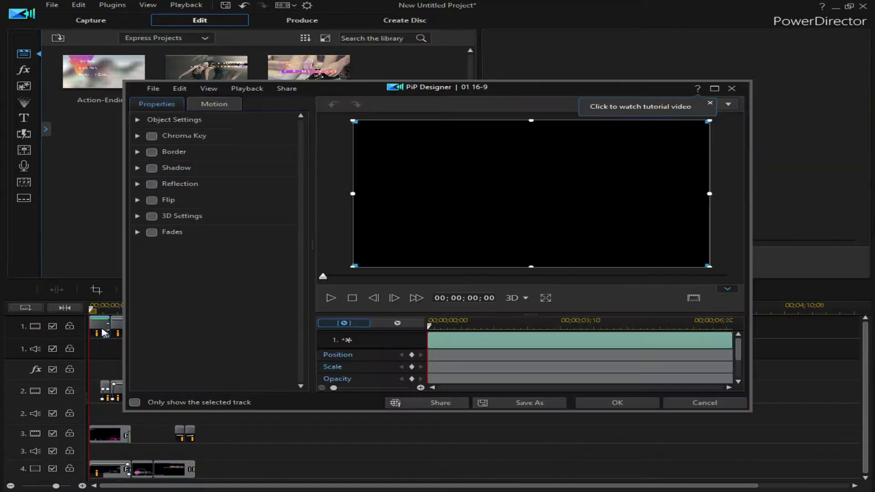
left_click_drag(325, 94, 300, 93)
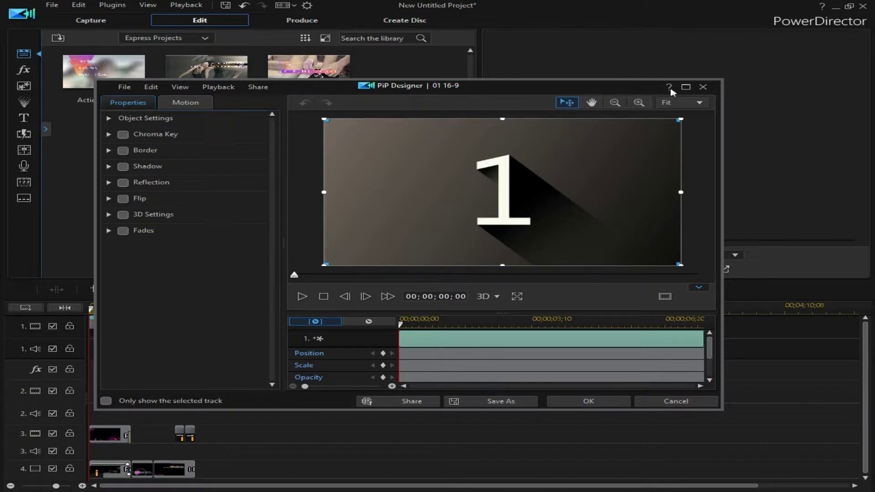
left_click(703, 87)
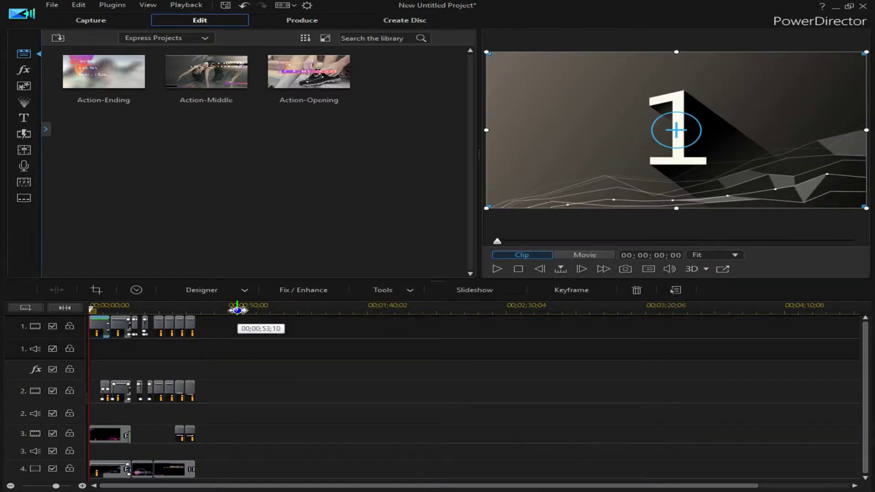
Scrub through the template's numbered placeholder clips and return the playhead to the start of the timeline.
left_click_drag(234, 308, 569, 309)
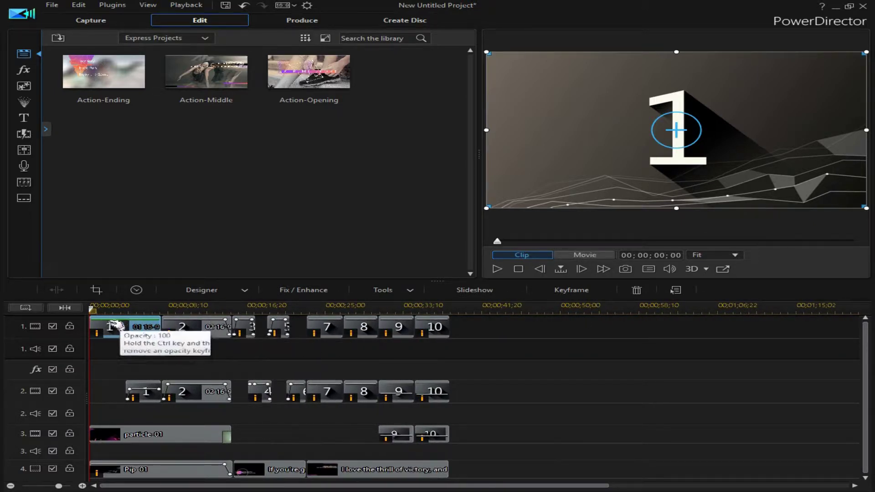
left_click_drag(94, 312, 214, 311)
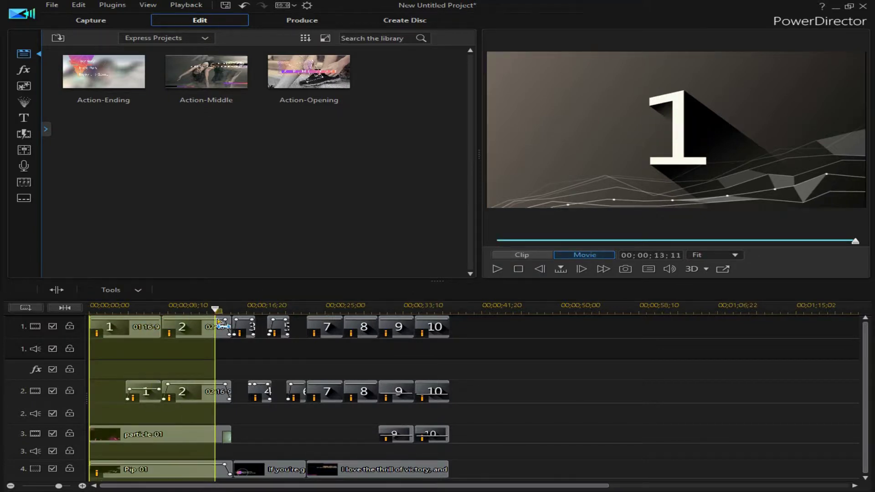
left_click(248, 312)
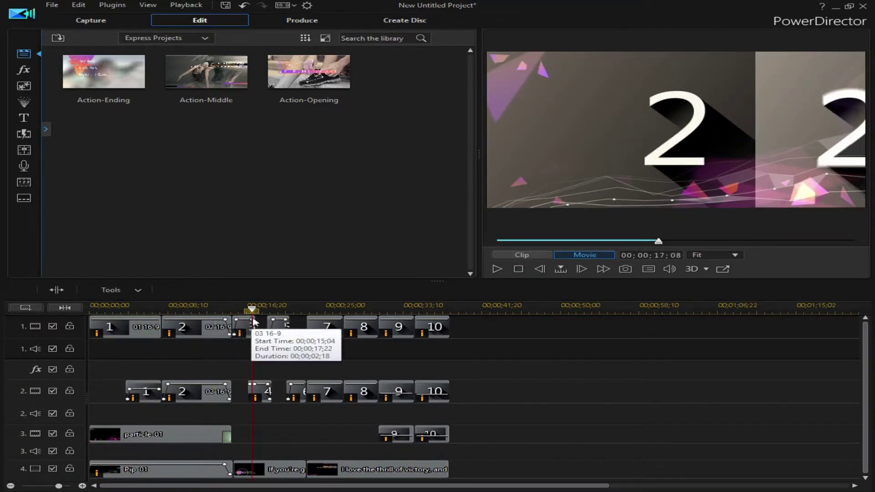
left_click_drag(252, 311, 288, 323)
key("Home")
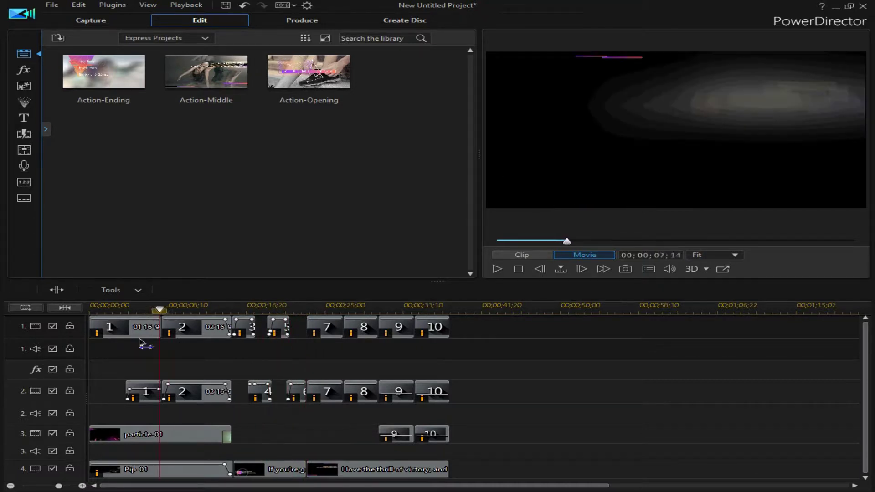
Add ballon.jpg, sunrise.jpg and sunrise 01.jpg from the media content one after another on video track 3, following the particle-01 clip.
left_click(153, 40)
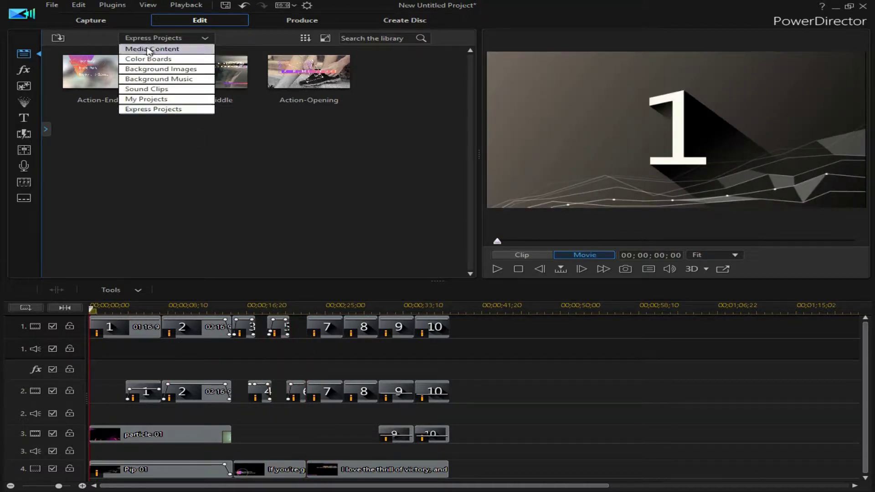
left_click(154, 47)
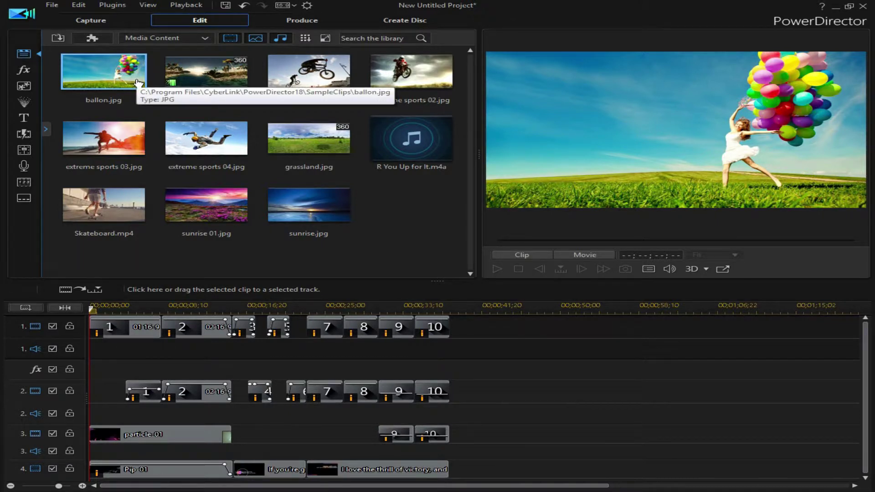
left_click_drag(138, 84, 230, 440)
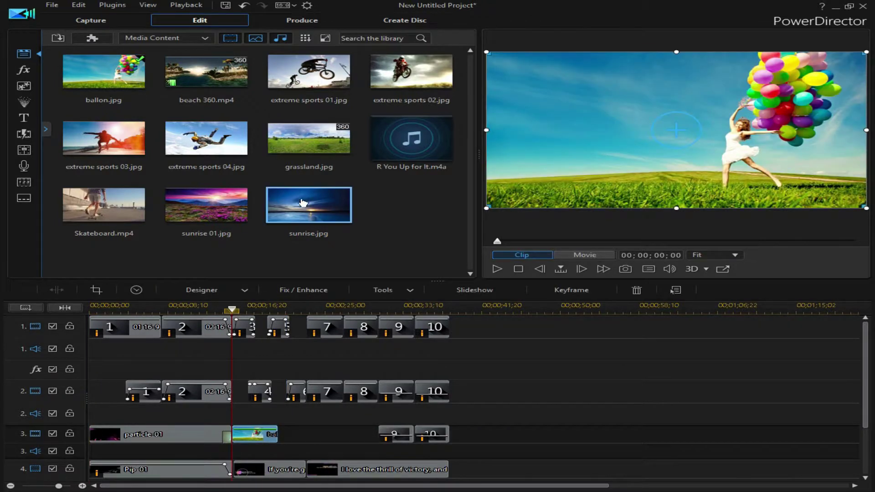
left_click_drag(303, 203, 280, 446)
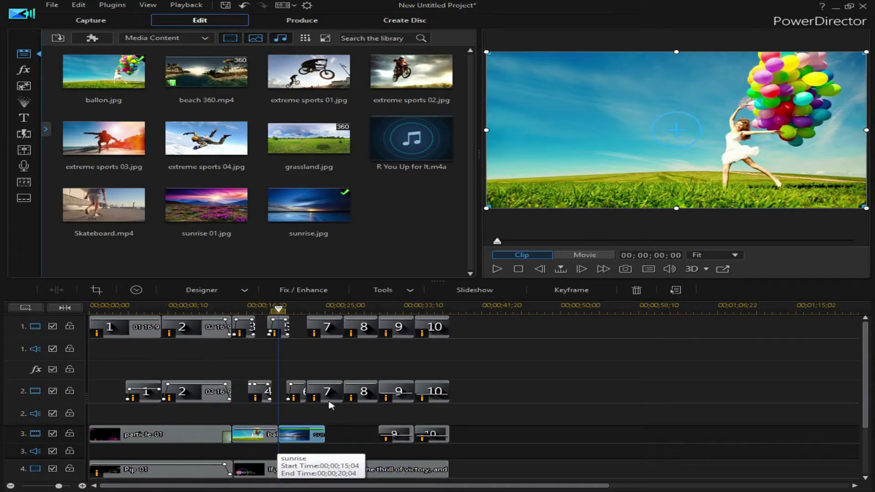
left_click_drag(206, 205, 322, 433)
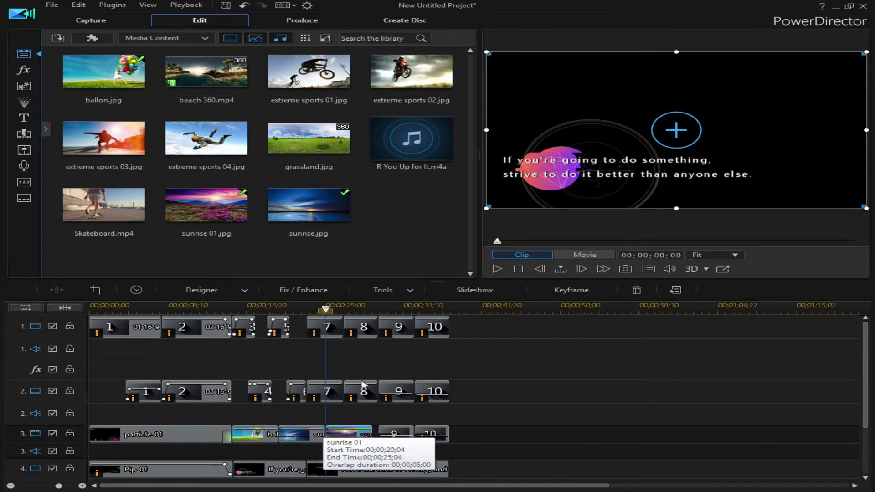
Fill the gaps before and after placeholder 4 on video track 2 with extreme sports 04.jpg and extreme sports 02.jpg, using Trim to Fit.
scroll(380, 445, "right", 3)
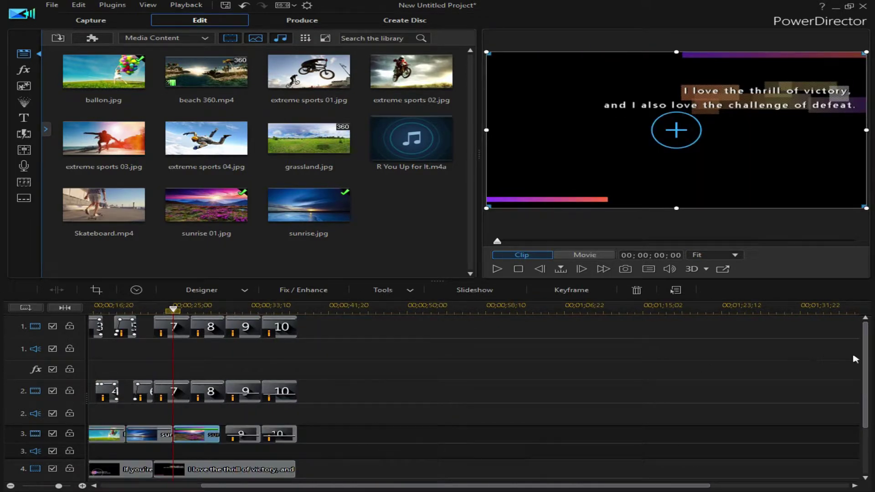
mouse_move(865, 360)
left_mouse_down()
mouse_move(870, 394)
mouse_move(872, 357)
left_mouse_up()
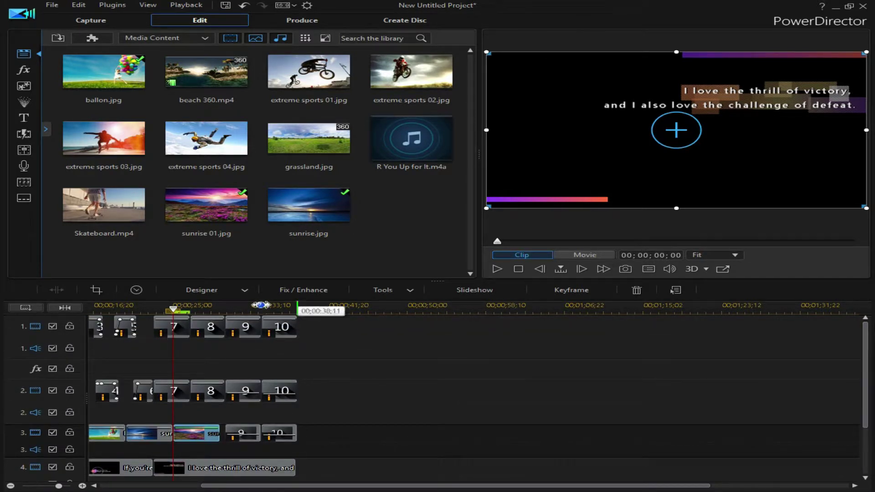
left_click(152, 315)
left_click(112, 323)
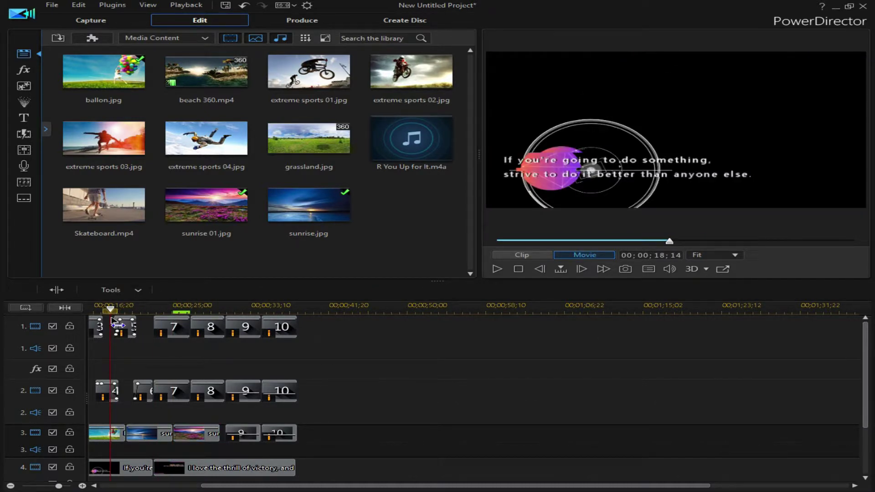
left_click_drag(213, 152, 124, 327)
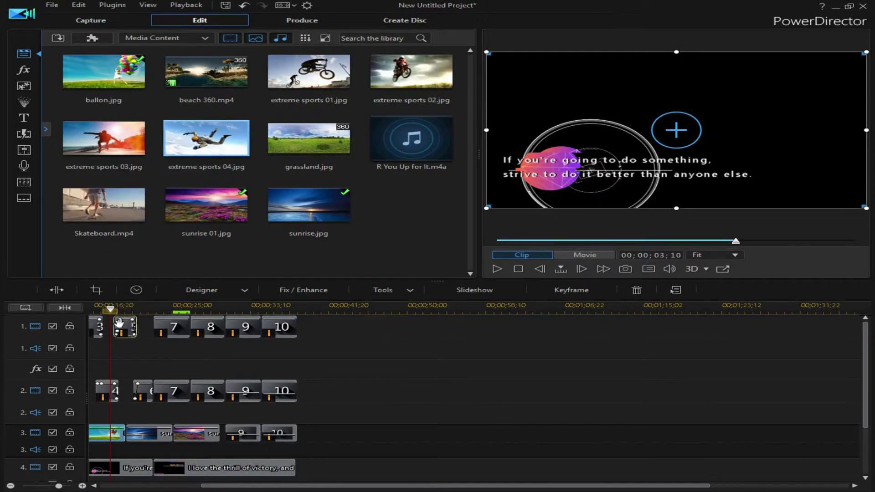
left_click_drag(96, 363, 105, 390)
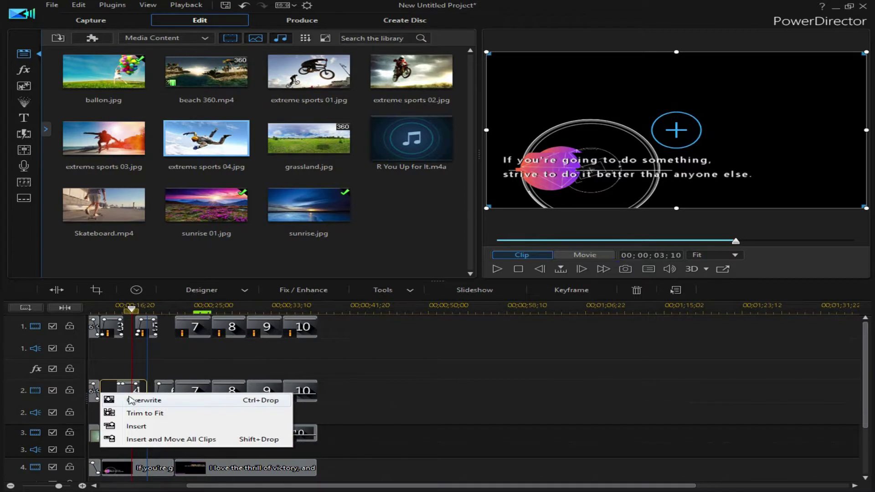
left_click(147, 414)
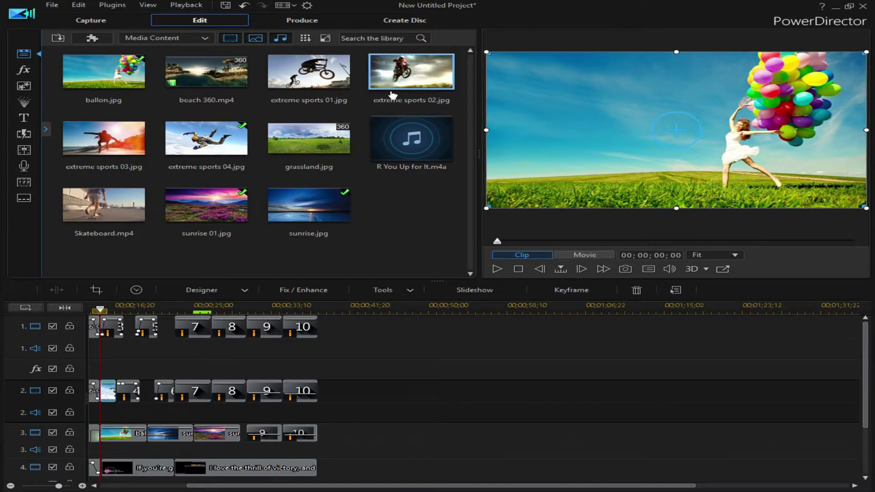
left_click_drag(410, 73, 141, 400)
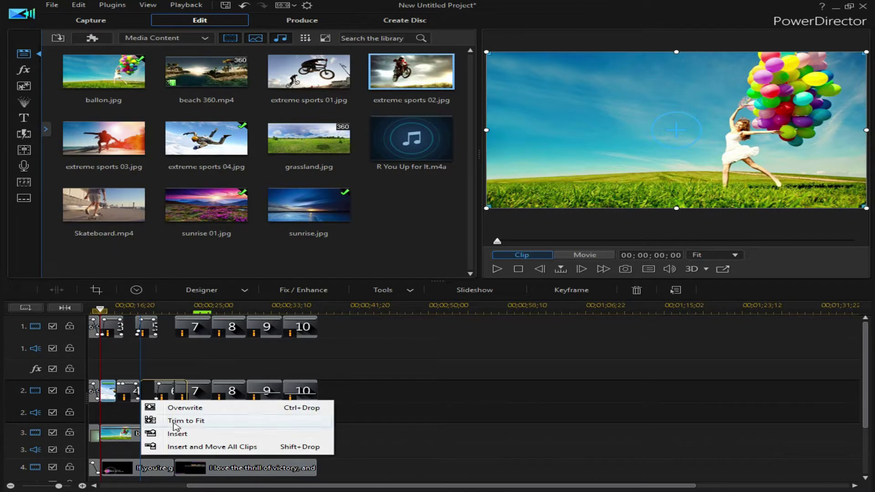
left_click(169, 420)
Play back the movie from around placeholder 3 to check the added photos, and return the playhead to the start.
left_click(139, 309)
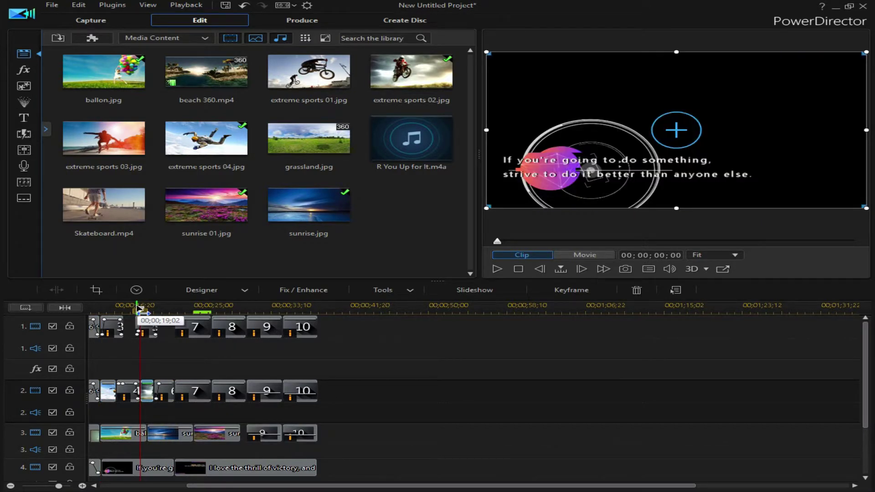
left_click_drag(139, 310, 236, 310)
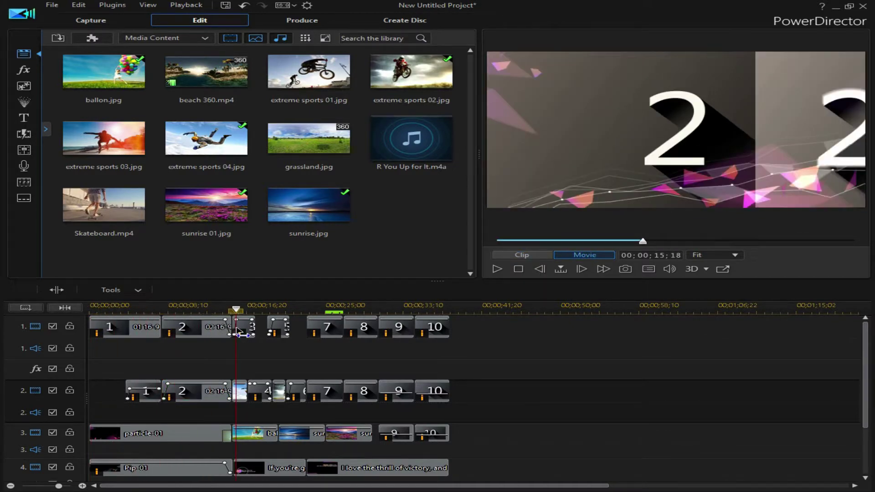
left_click(238, 332)
left_click(497, 268)
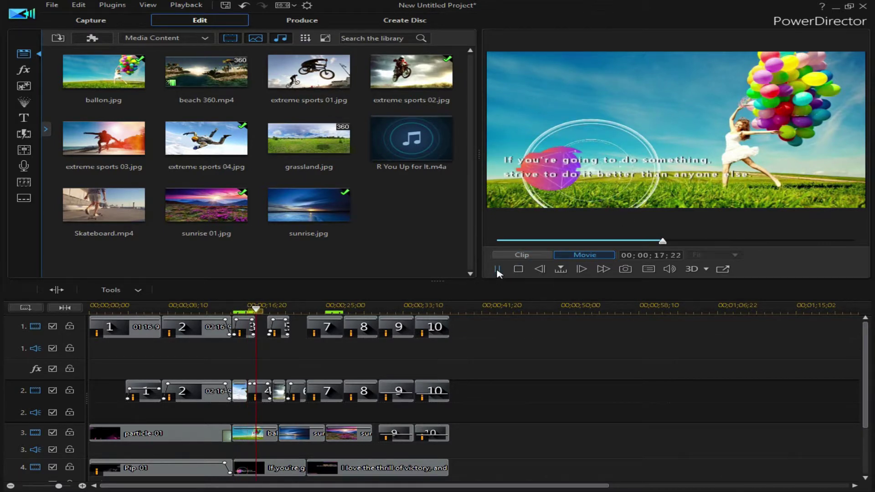
left_click(497, 270)
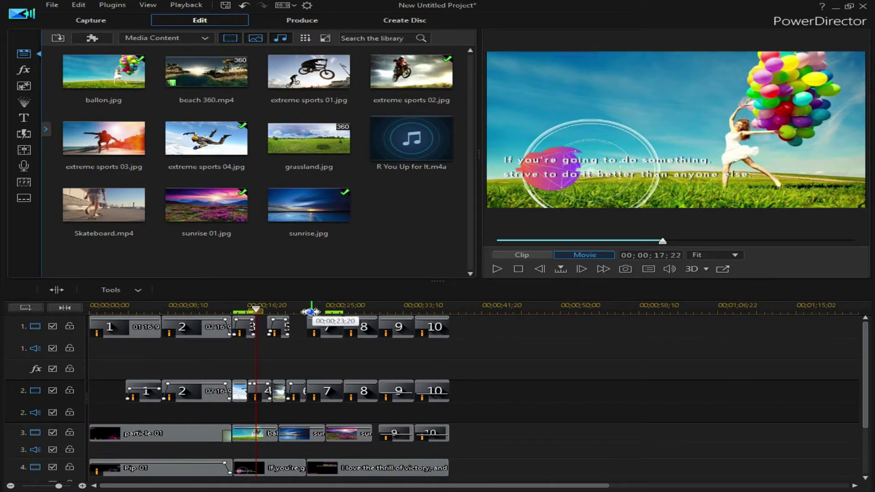
left_click_drag(311, 312, 86, 379)
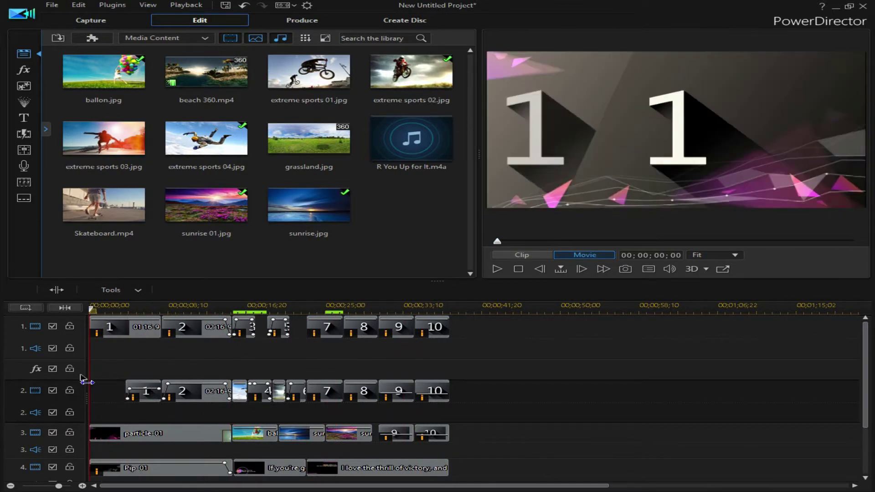